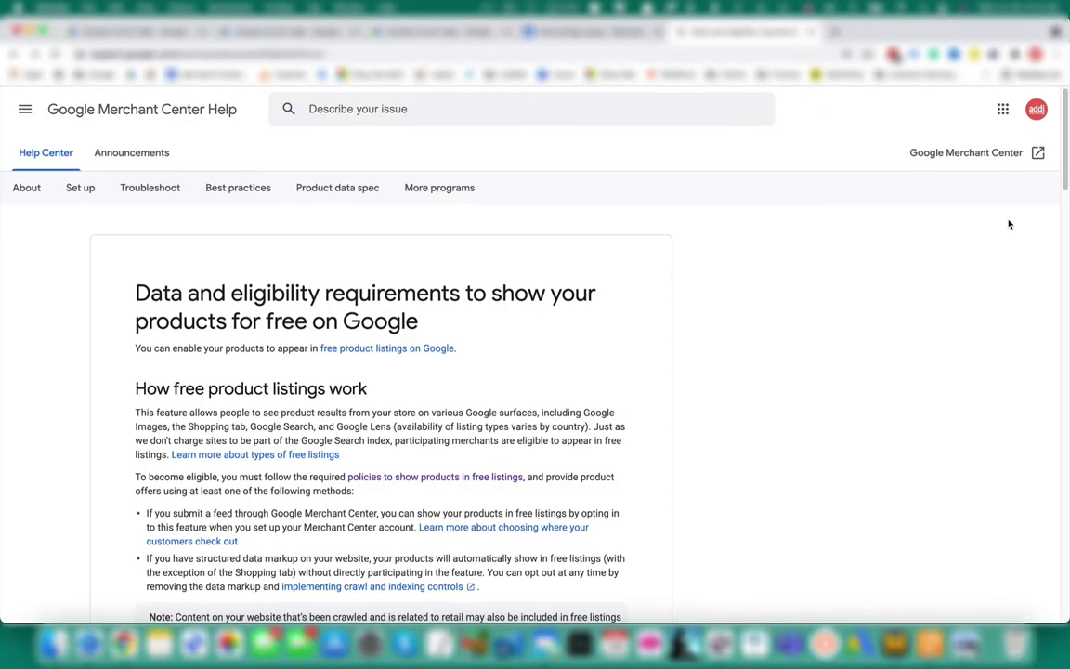
# Read through the help article on data and eligibility requirements for showing products for free on Google
pyautogui.scroll(-10, 1009, 223)
pyautogui.scroll(-3, 1008, 224)
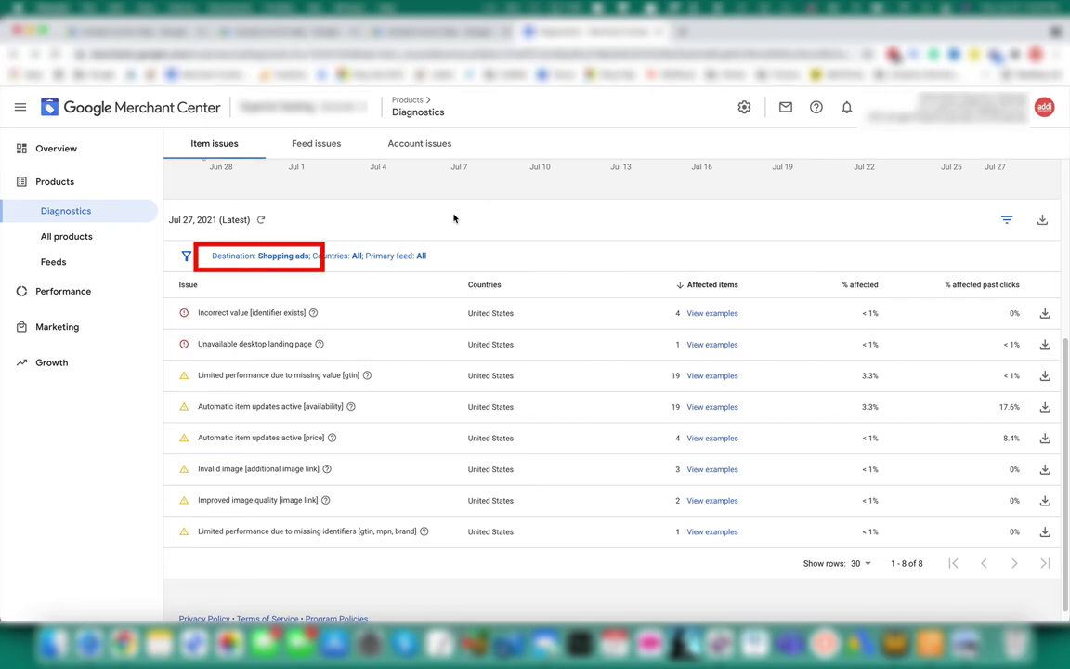
# Filter the item issues in Diagnostics by the Free listings destination and the Enhanced listings type
pyautogui.click(298, 256)
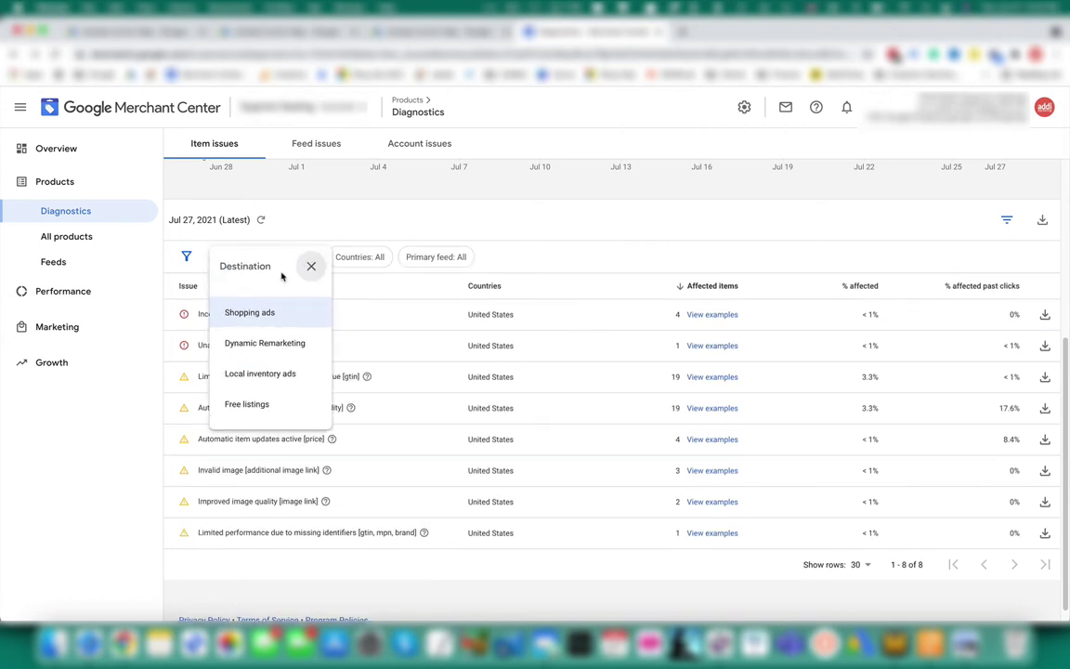
pyautogui.click(249, 408)
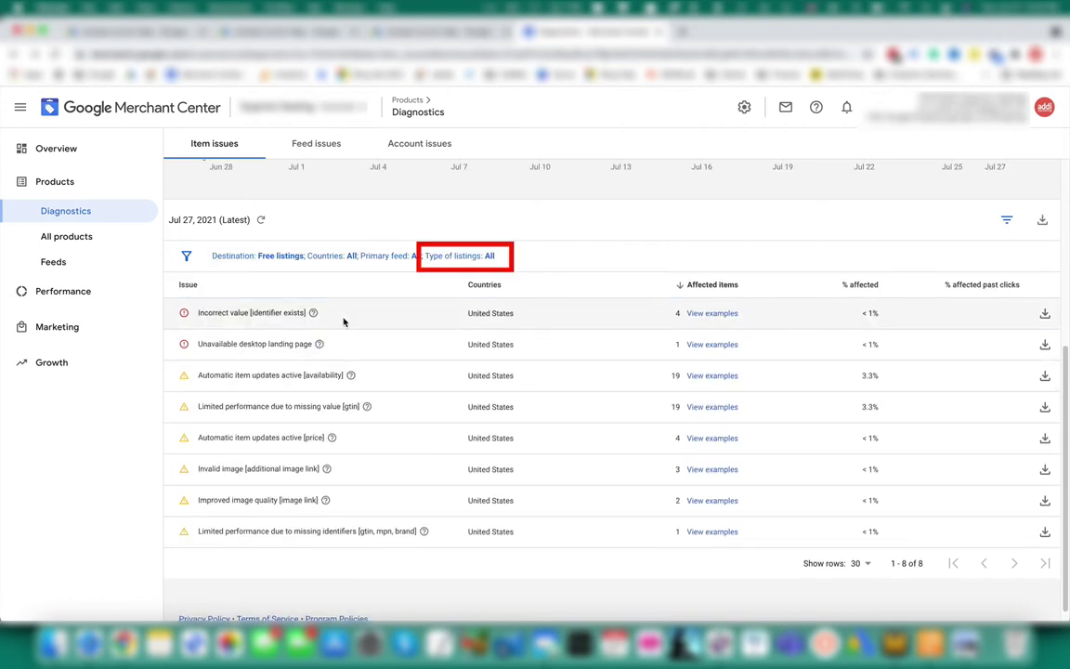
pyautogui.click(479, 259)
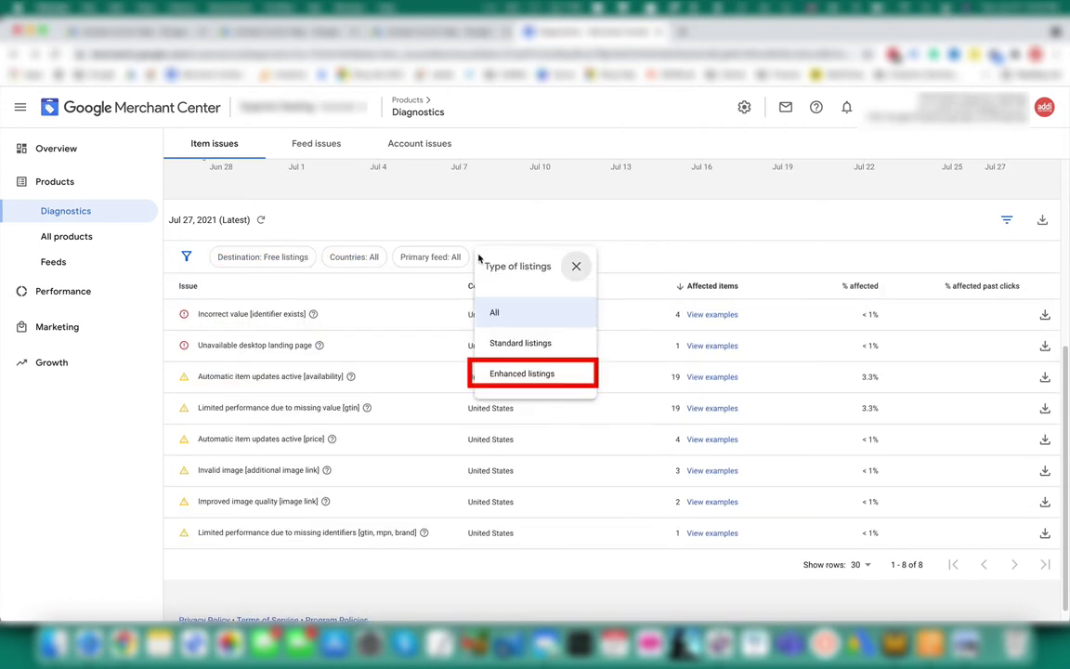
pyautogui.click(507, 371)
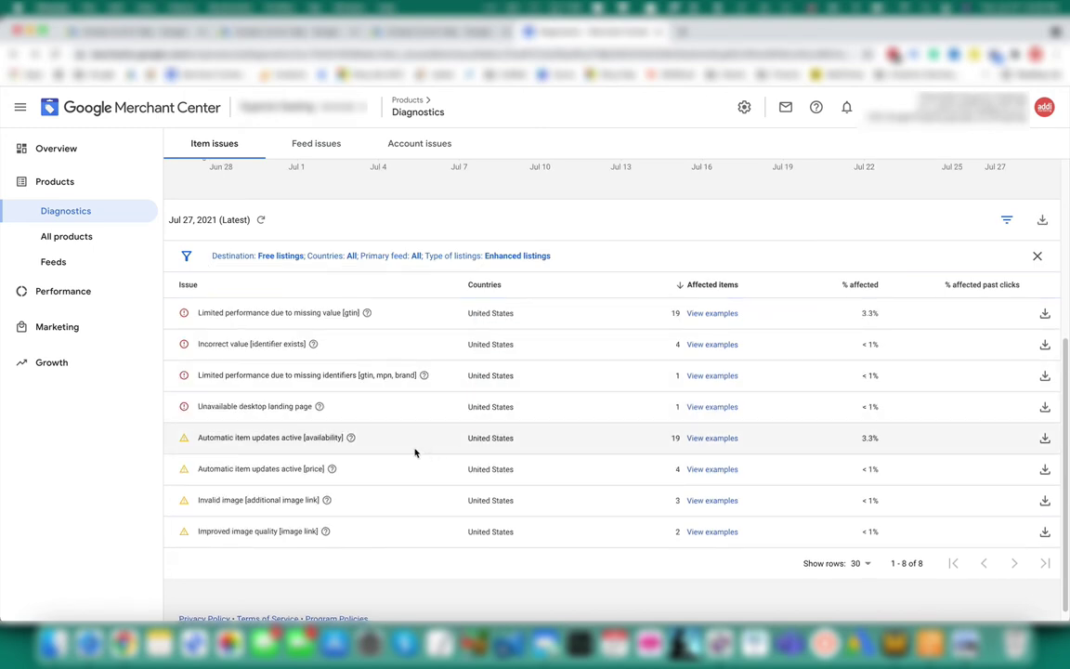
pyautogui.moveTo(319, 408)
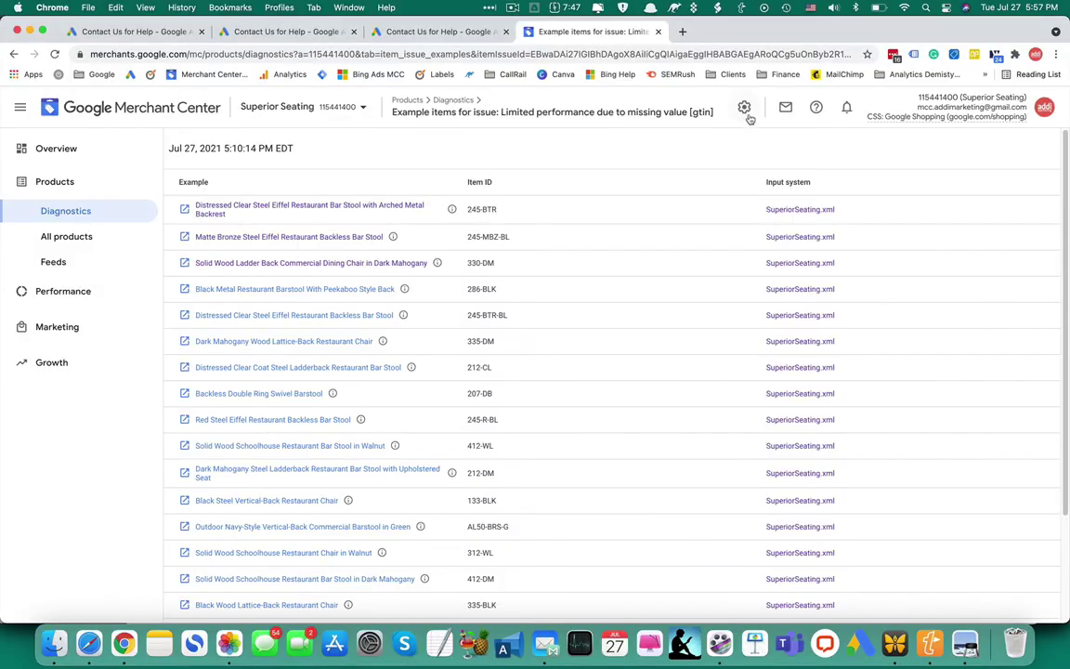
# Open the Automatic improvements settings of the Merchant Center account
pyautogui.click(743, 109)
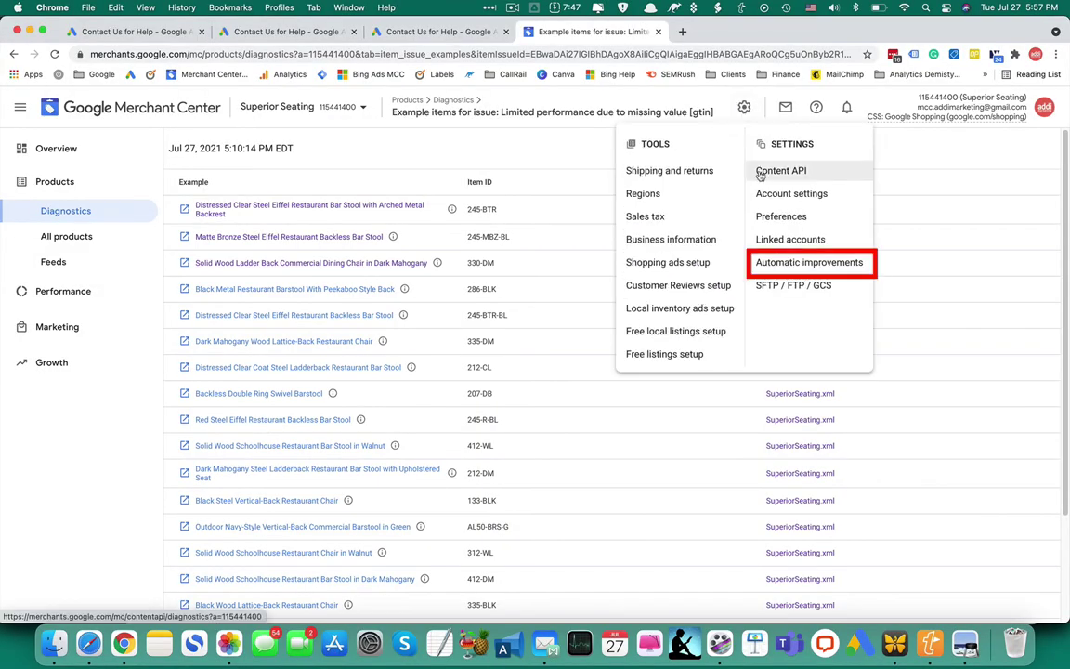
pyautogui.click(774, 261)
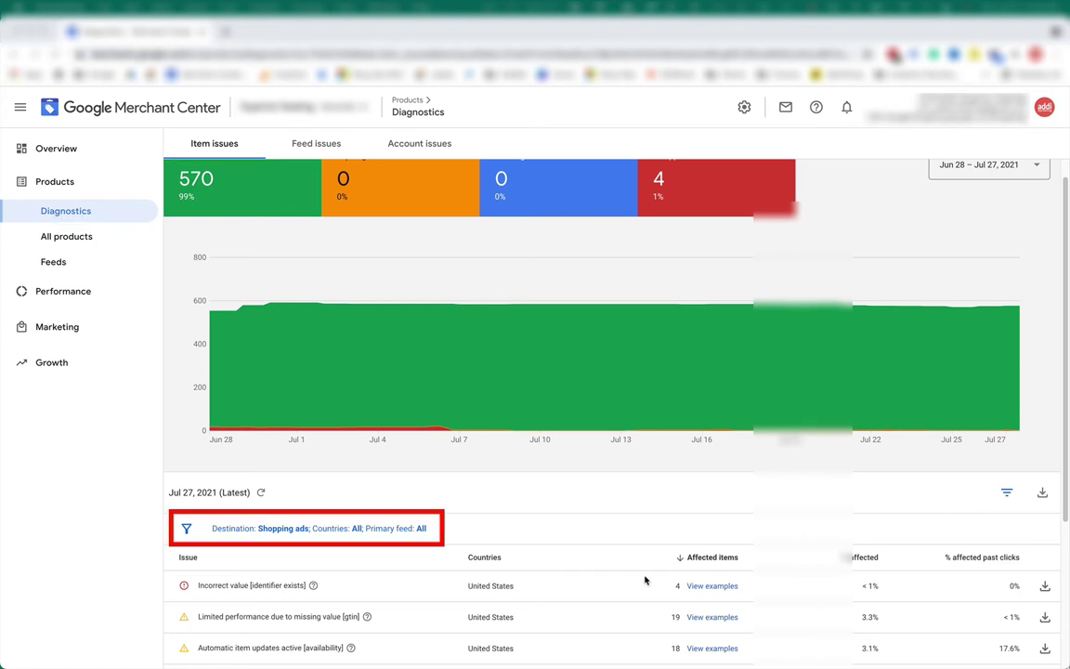
# On the Diagnostics page, switch the issue filter from Shopping ads to Free listings, limited to Enhanced listings
pyautogui.click(289, 532)
pyautogui.click(281, 524)
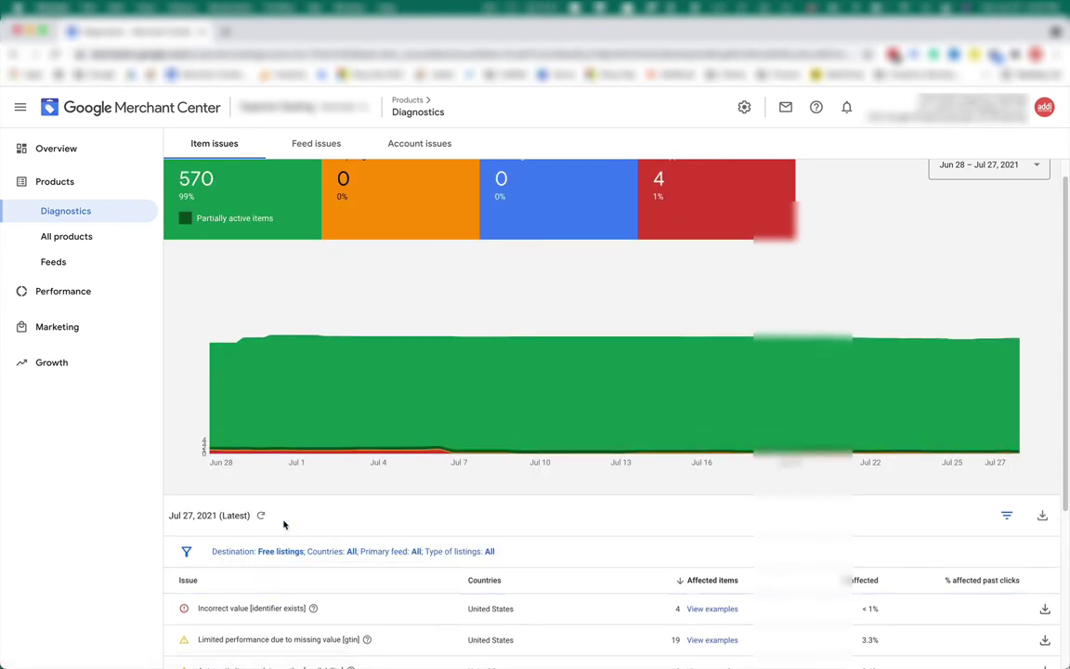
pyautogui.click(484, 555)
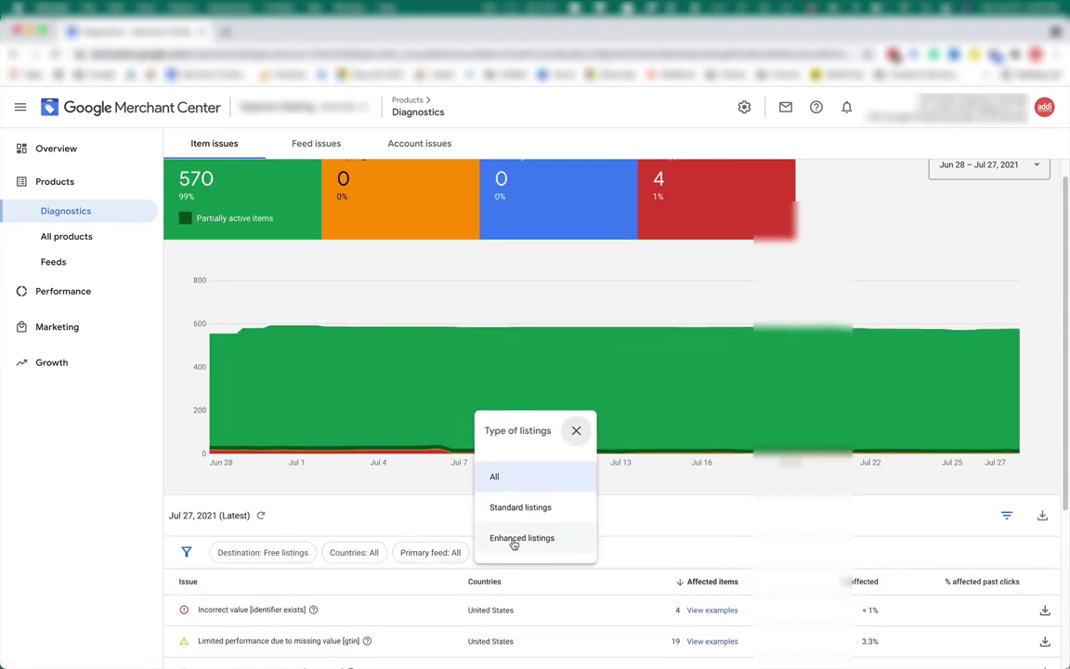
pyautogui.click(520, 539)
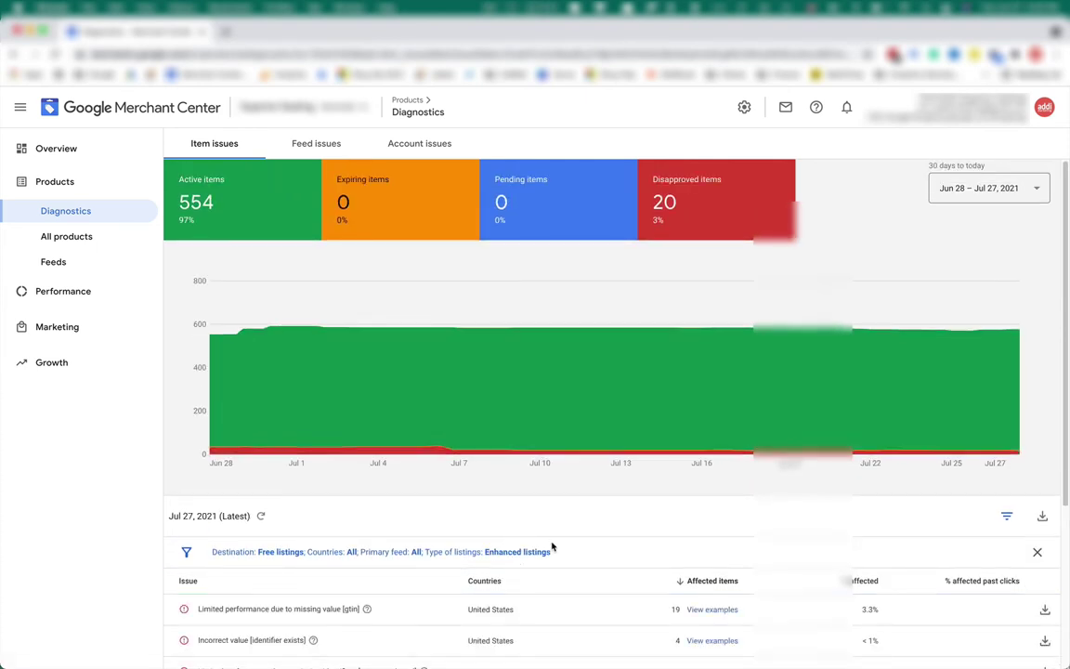
# Examine the missing value [gtin] issue, open its example items and check the information on the first bar stool
pyautogui.scroll(-3, 552, 546)
pyautogui.scroll(-1, 552, 546)
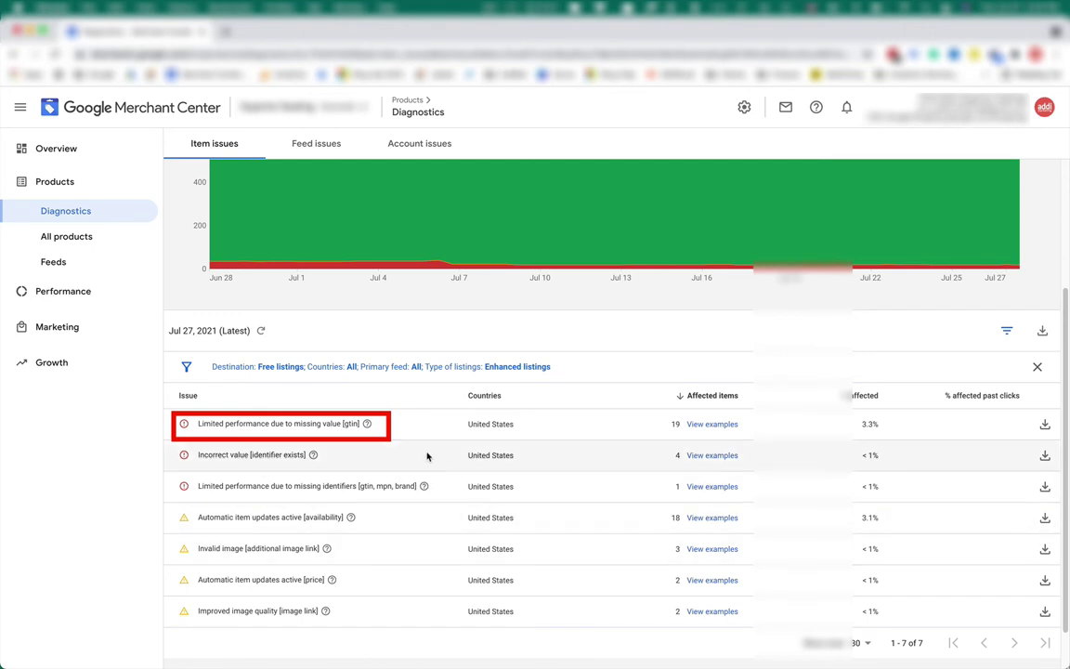
pyautogui.moveTo(368, 425)
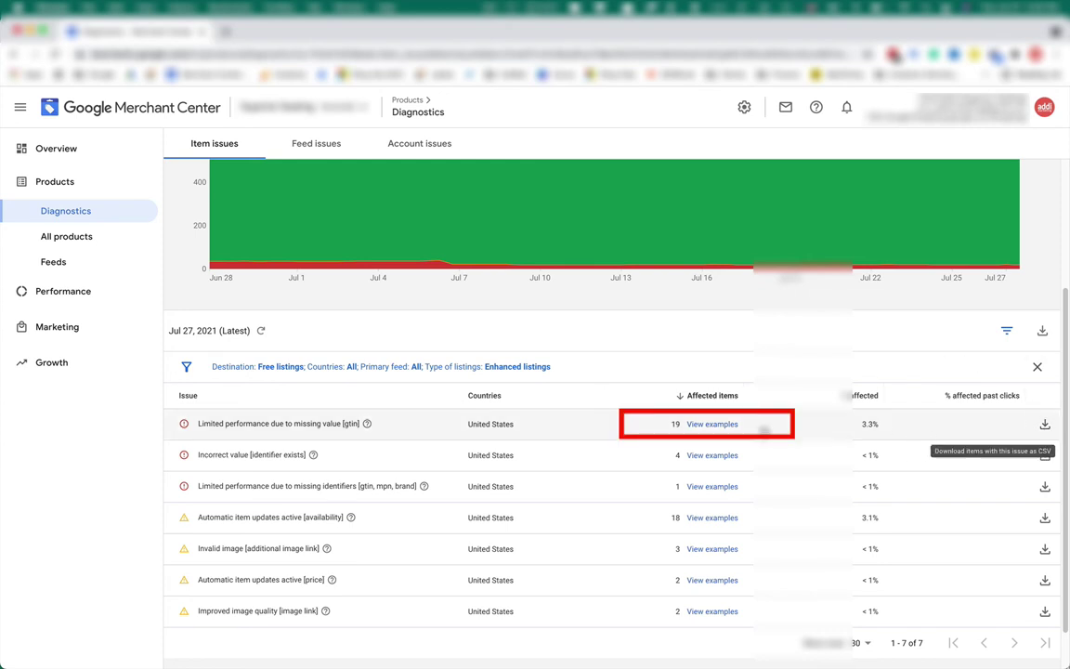
pyautogui.click(712, 424)
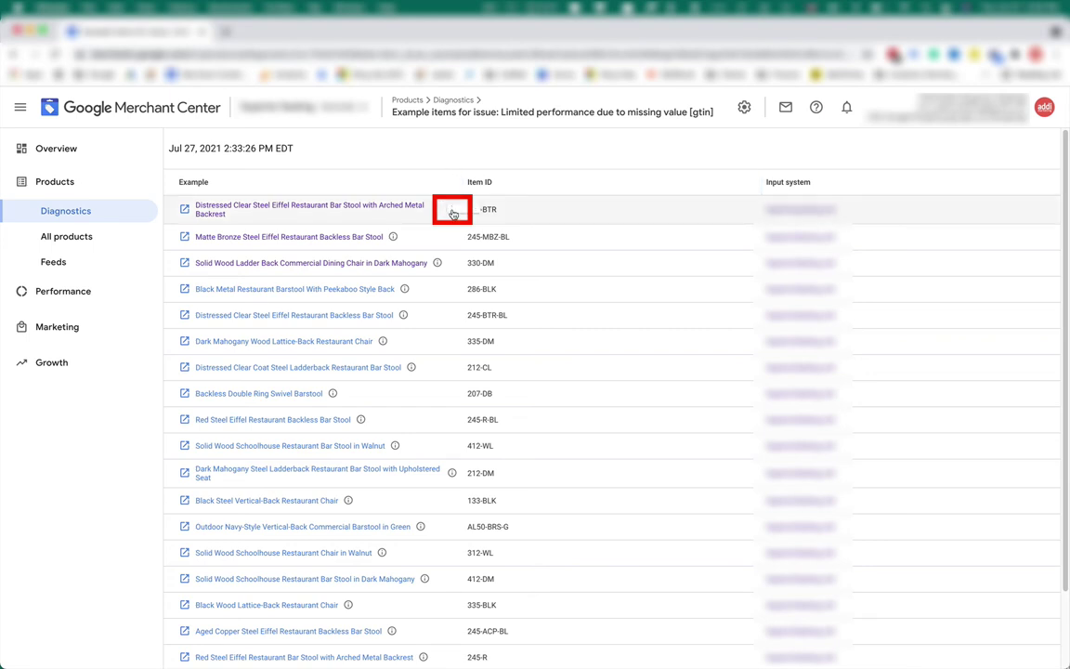
pyautogui.moveTo(452, 213)
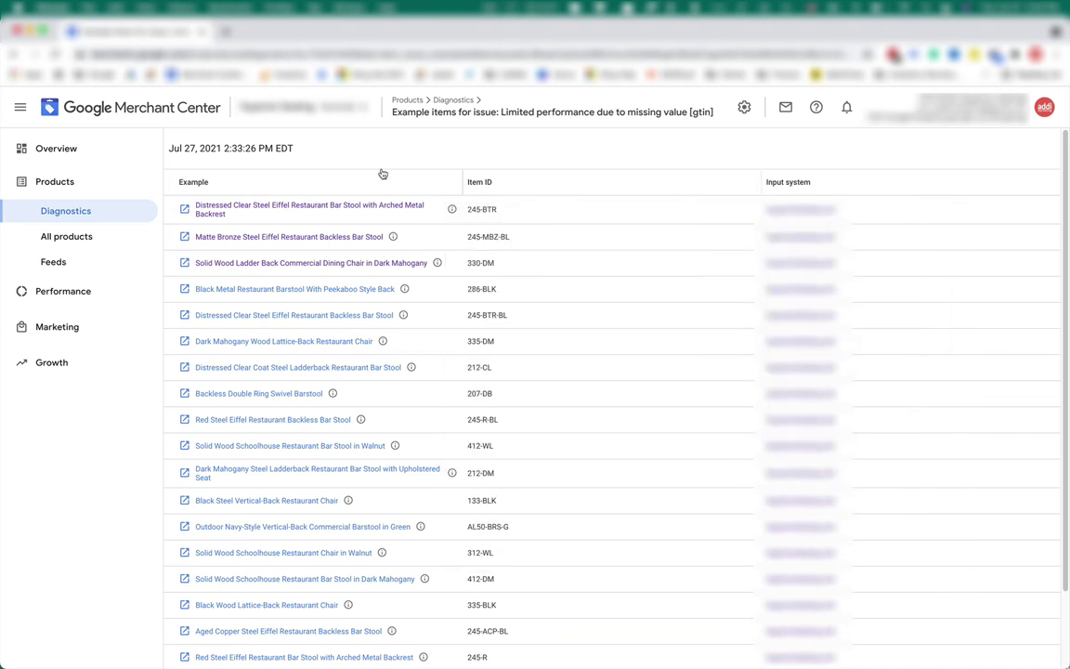
# View the account's primary and supplemental feeds, and return to the product diagnostics
pyautogui.click(103, 260)
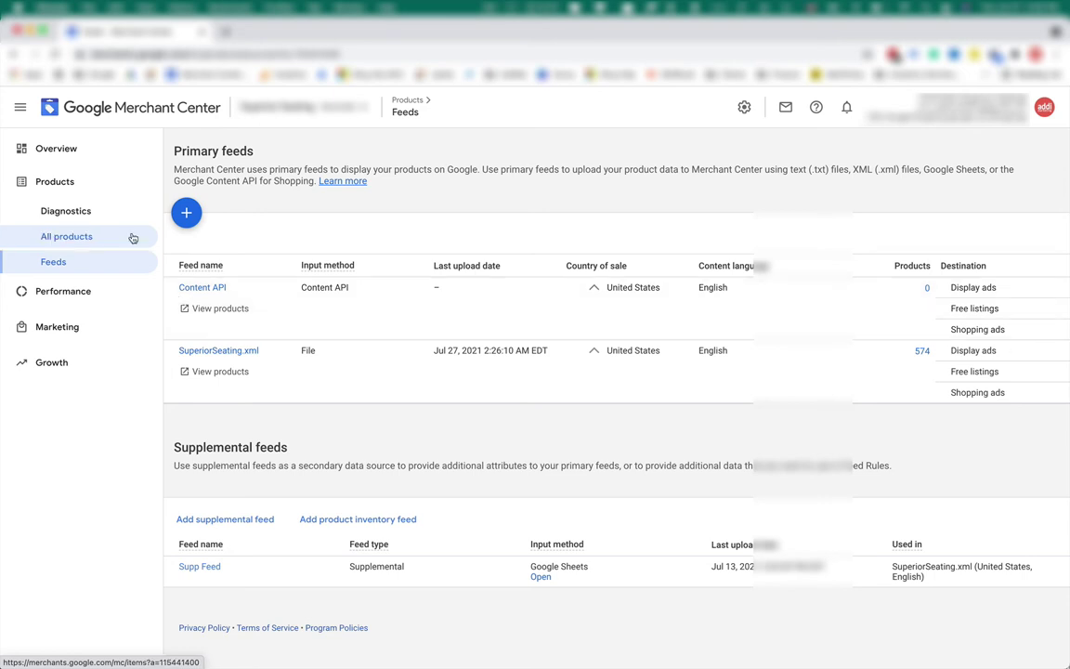
pyautogui.click(100, 213)
pyautogui.scroll(-1, 509, 538)
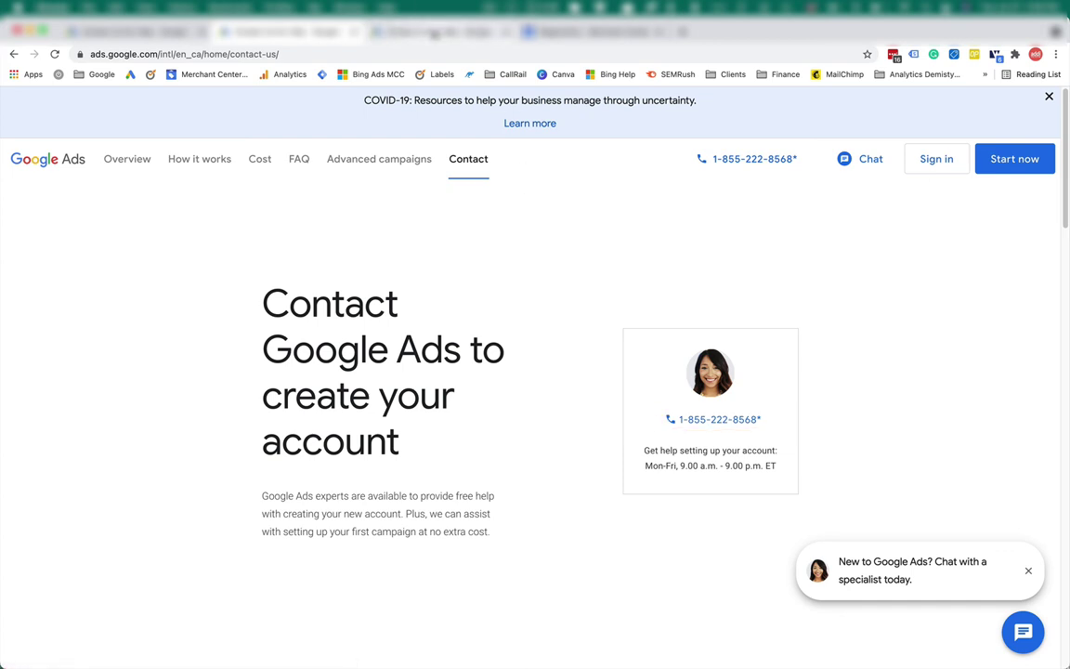
# View the next open Google Ads Contact Us page
pyautogui.click(432, 31)
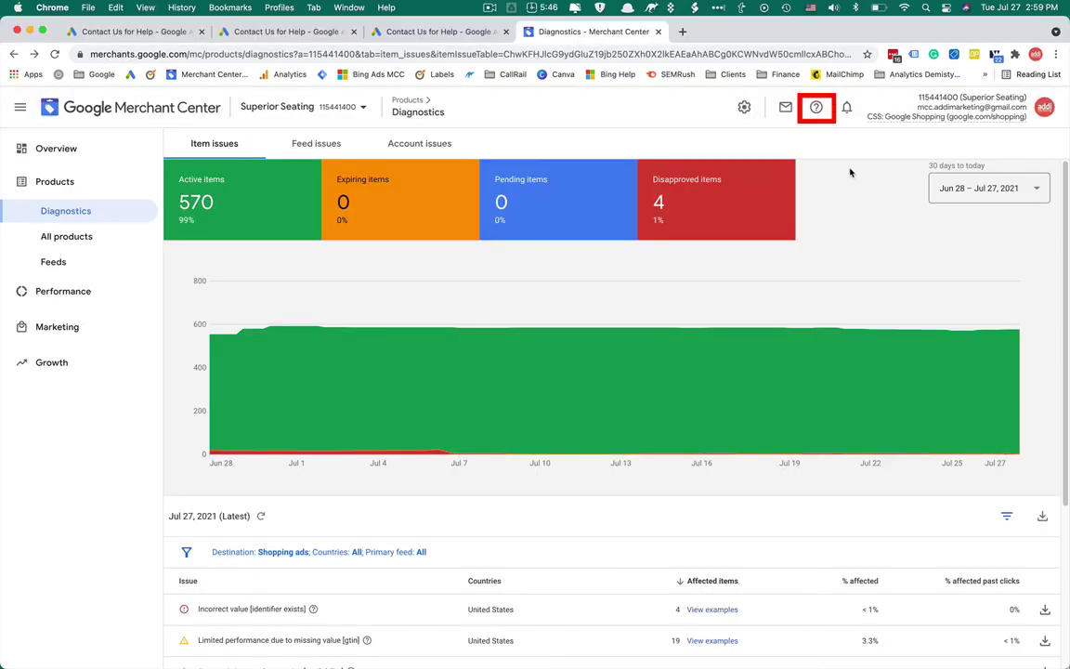
# Open the Merchant Center support contact form and give "enhanced listings issue" as the subject needing help
pyautogui.click(817, 109)
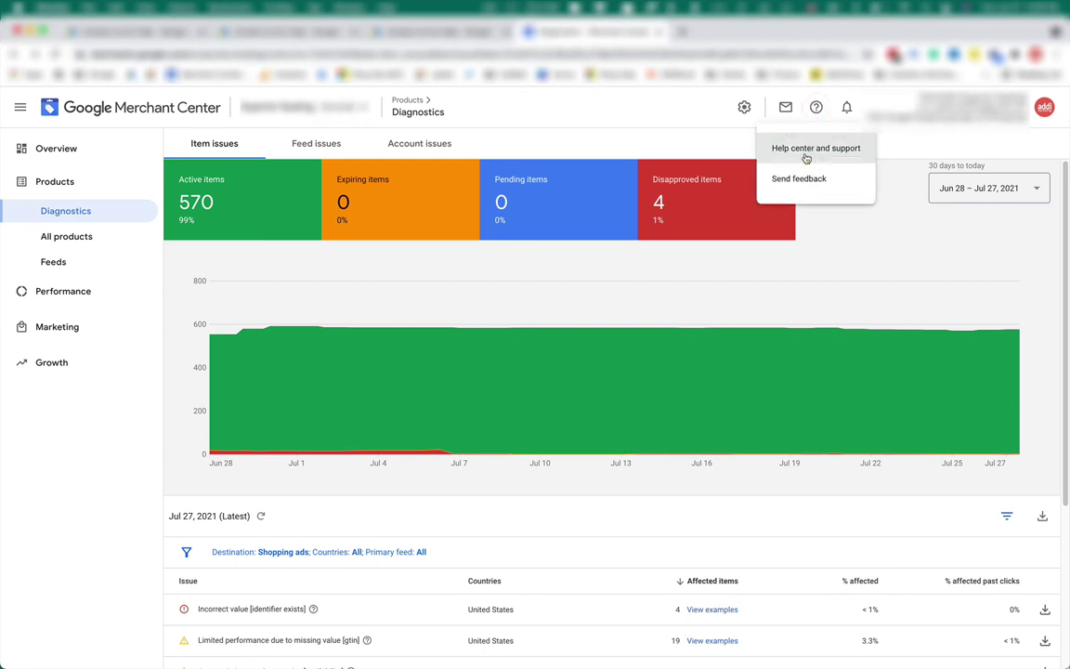
pyautogui.click(806, 151)
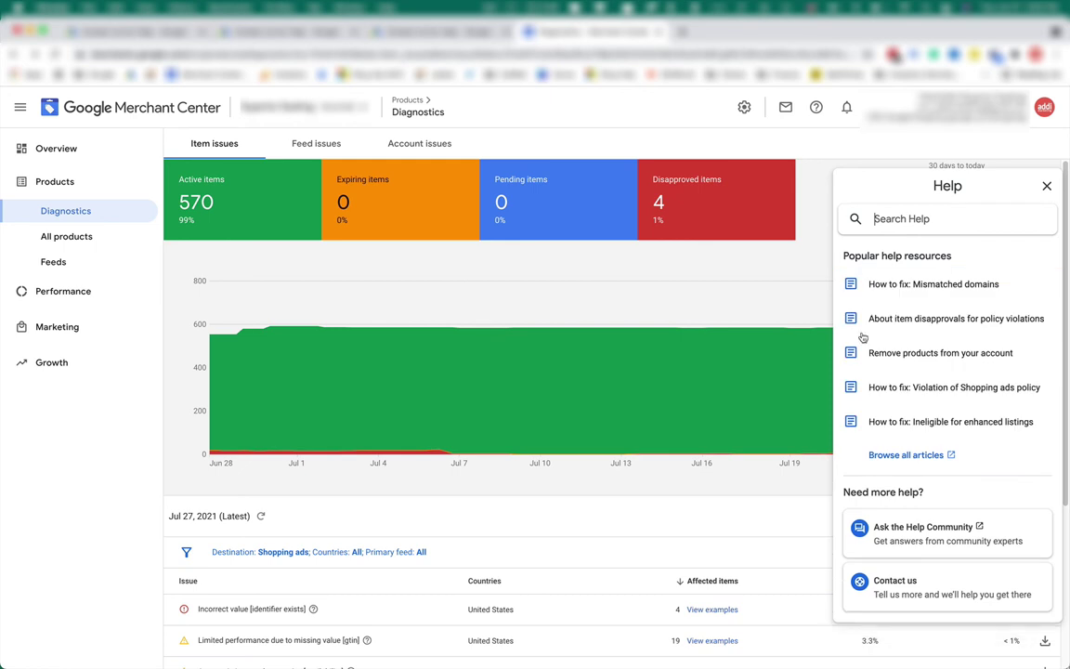
pyautogui.click(885, 595)
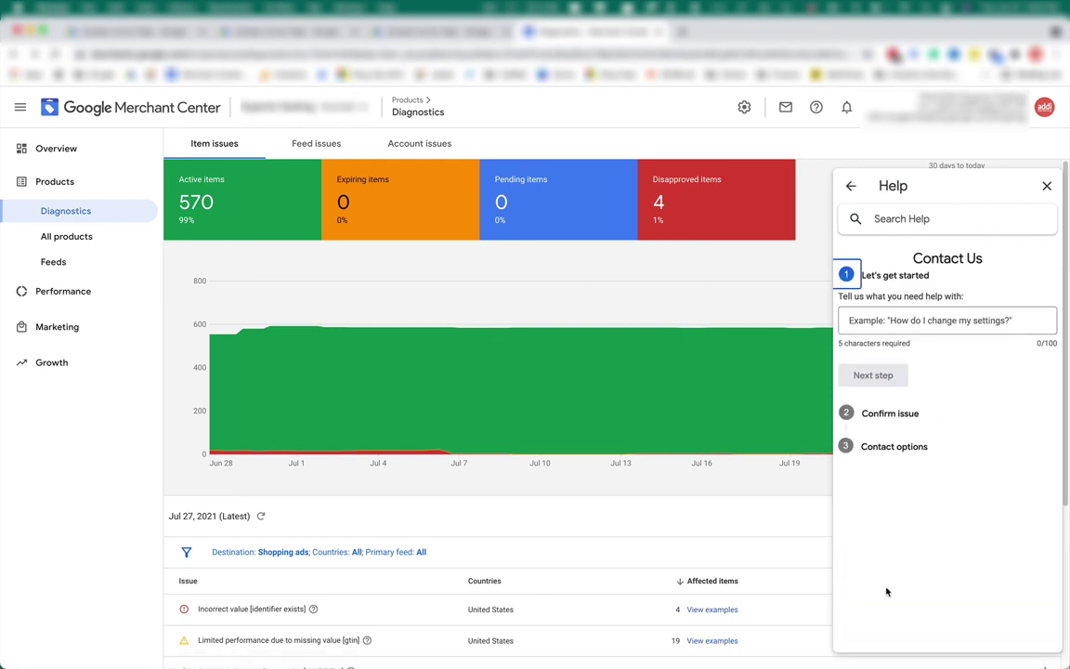
pyautogui.click(891, 323)
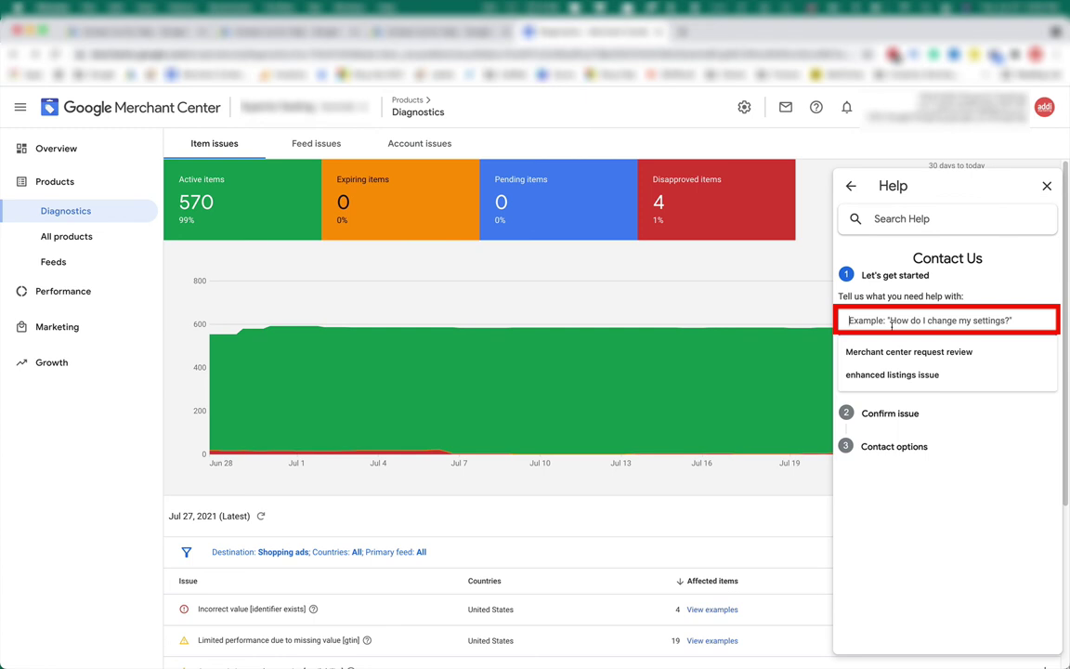
pyautogui.click(895, 374)
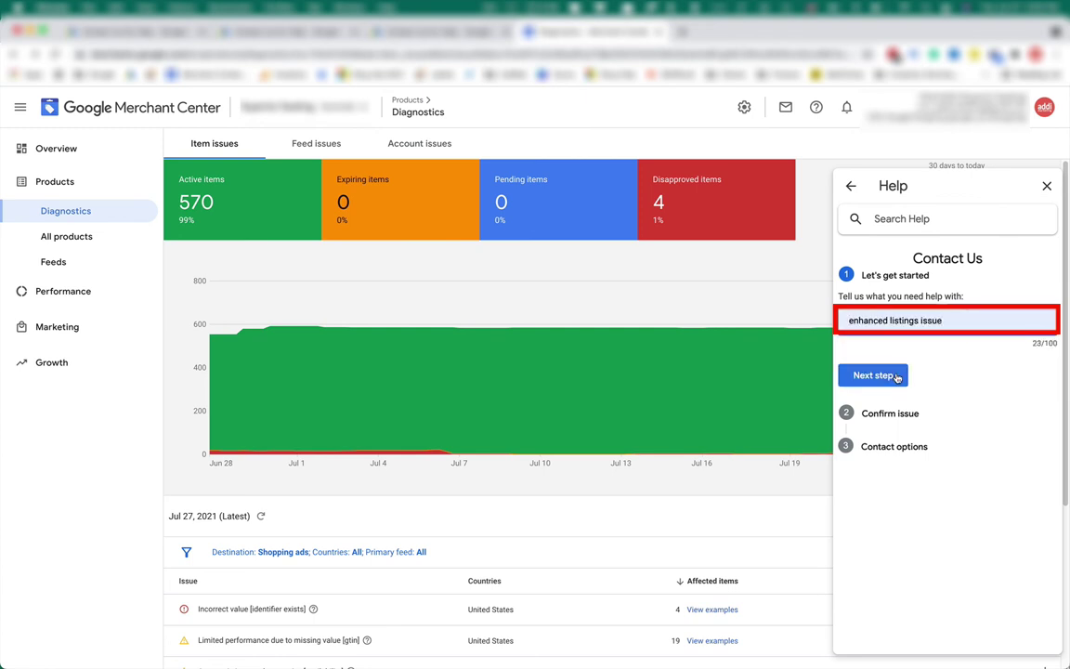
pyautogui.click(893, 375)
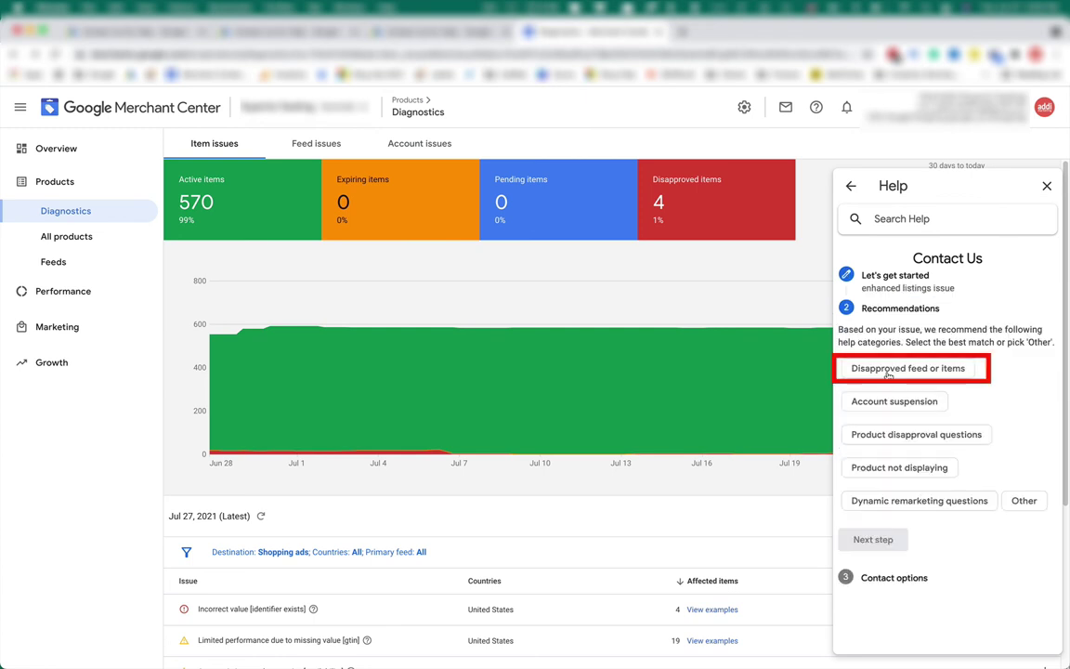
# Choose the Disapproved feed or items category, select the Addi Marketing Google Ads account and continue to the contact options
pyautogui.click(886, 370)
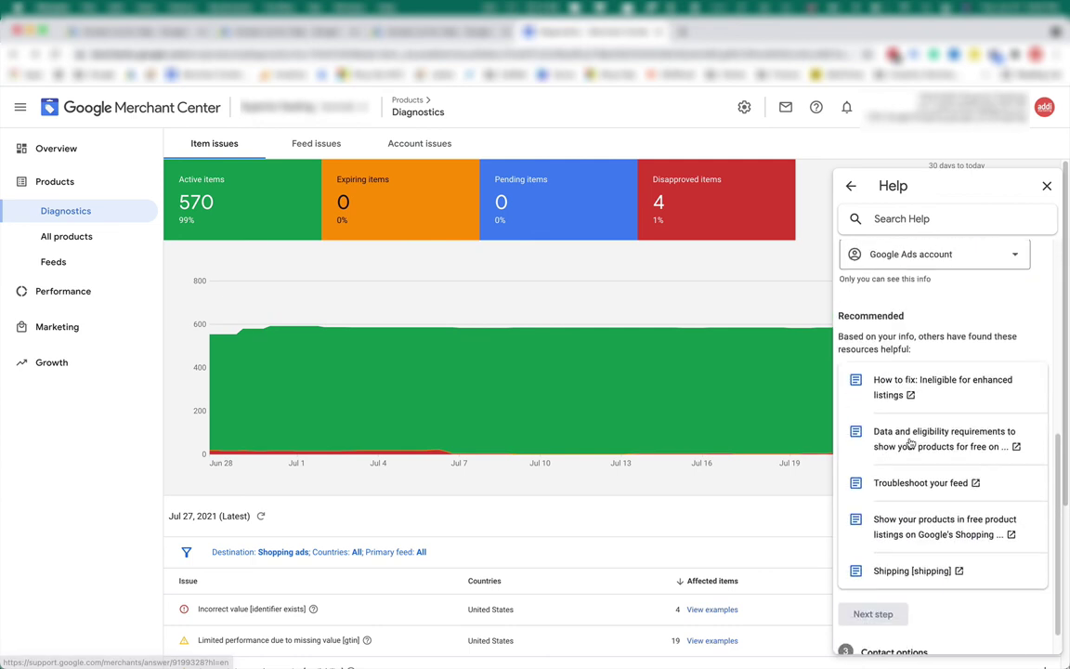
pyautogui.scroll(2, 908, 442)
pyautogui.click(963, 337)
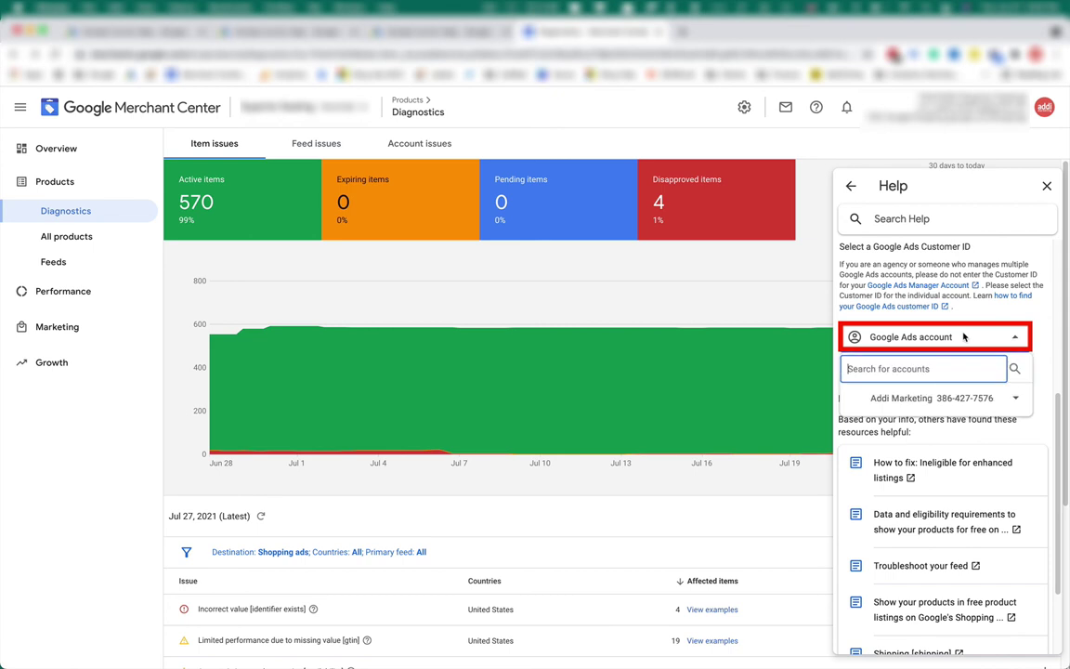
pyautogui.click(933, 400)
pyautogui.scroll(-3, 933, 401)
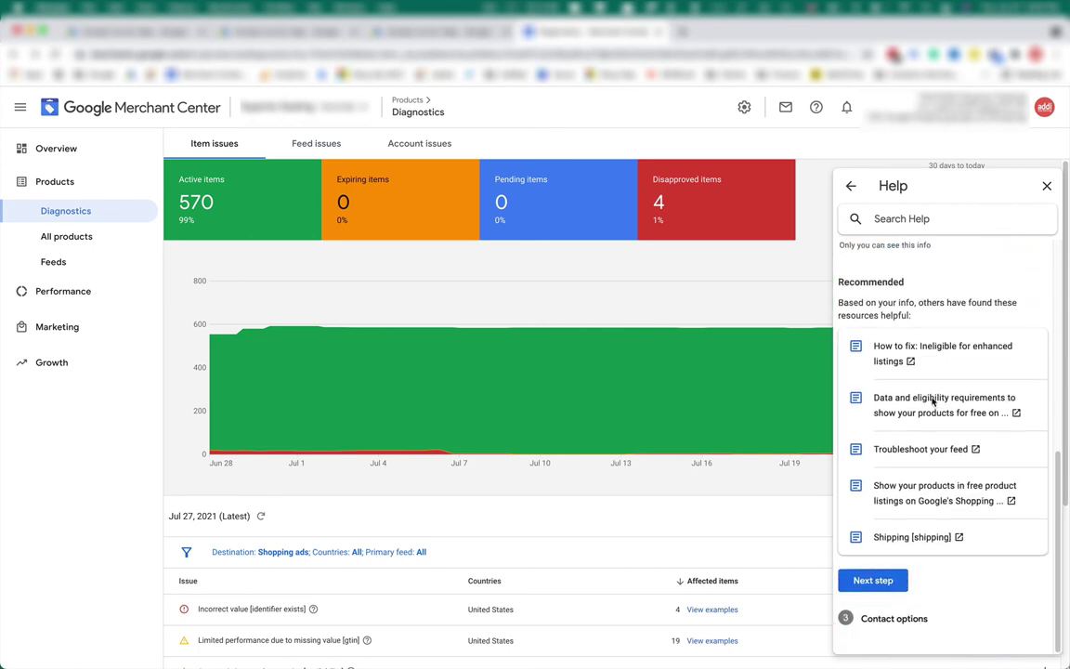
pyautogui.click(891, 580)
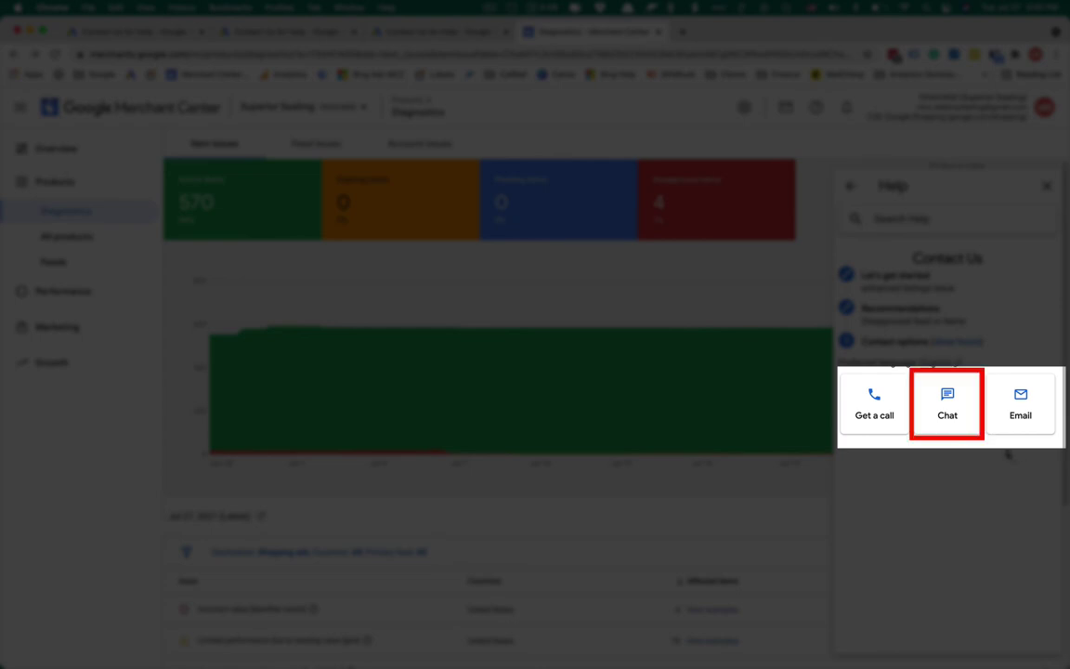
# Choose Chat as the contact option and review its request form down to the submission section
pyautogui.click(963, 425)
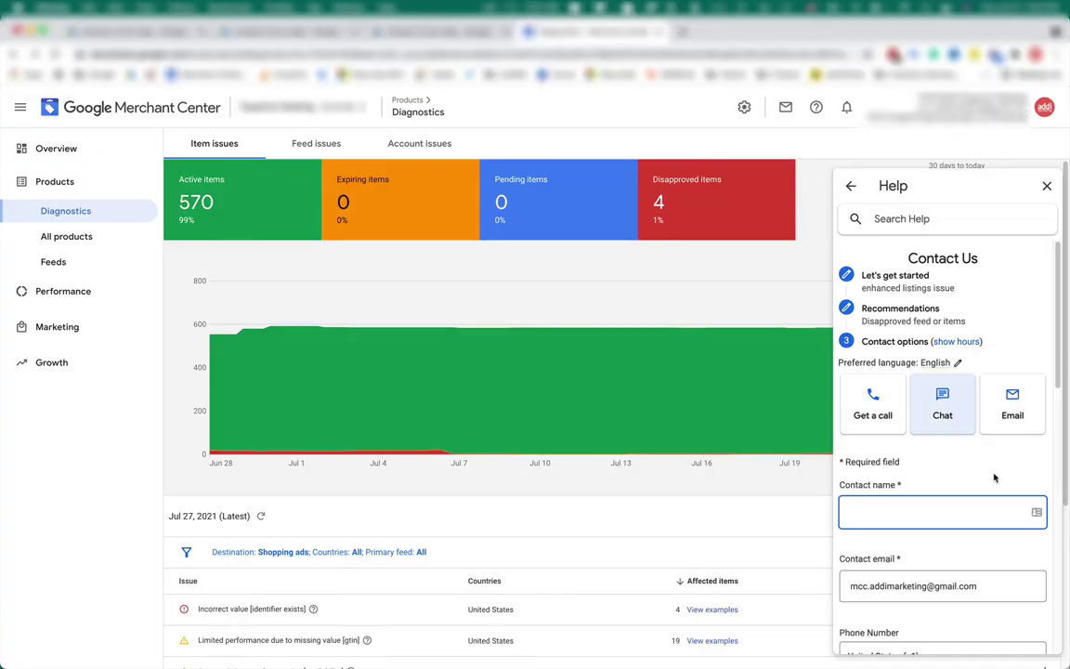
pyautogui.scroll(-2, 993, 478)
pyautogui.scroll(-6, 994, 477)
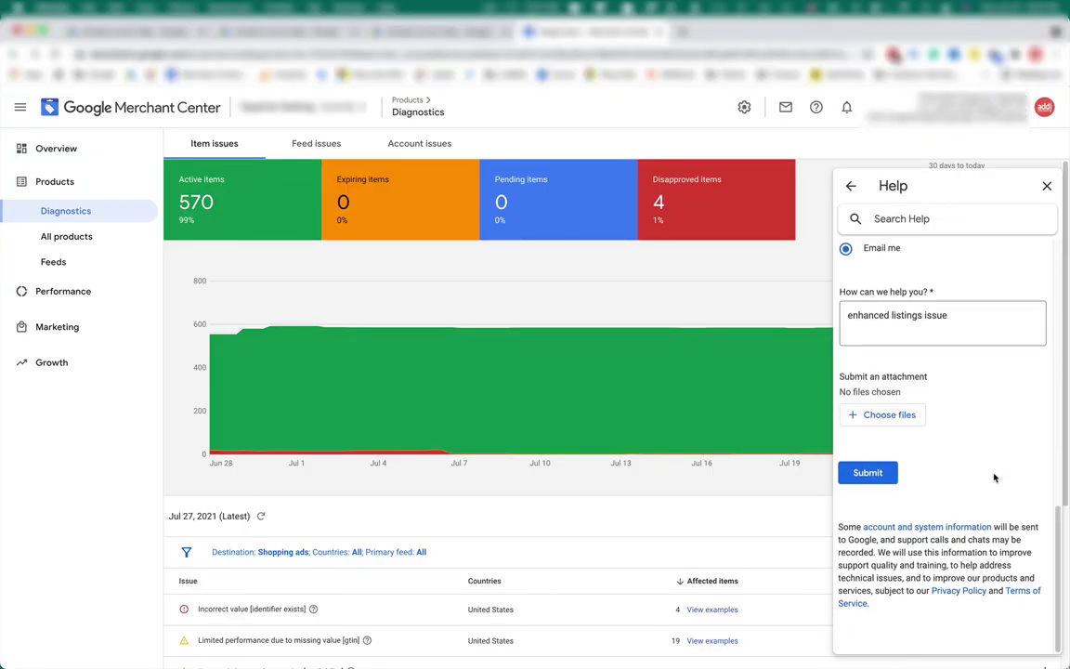